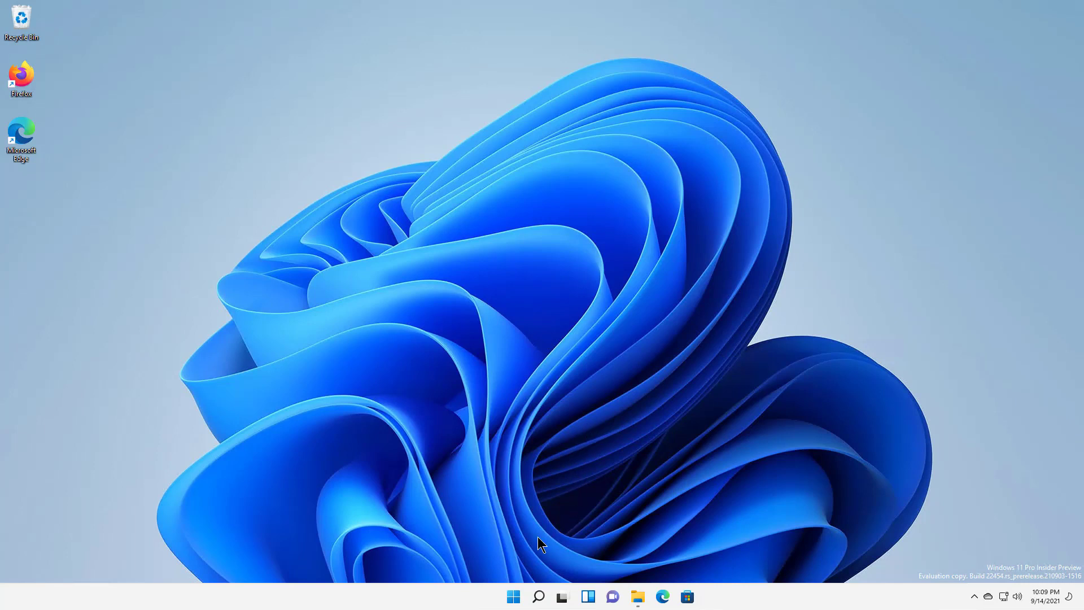
Step: Launch Settings from the Start menu and go to the Network & internet page
click(514, 598)
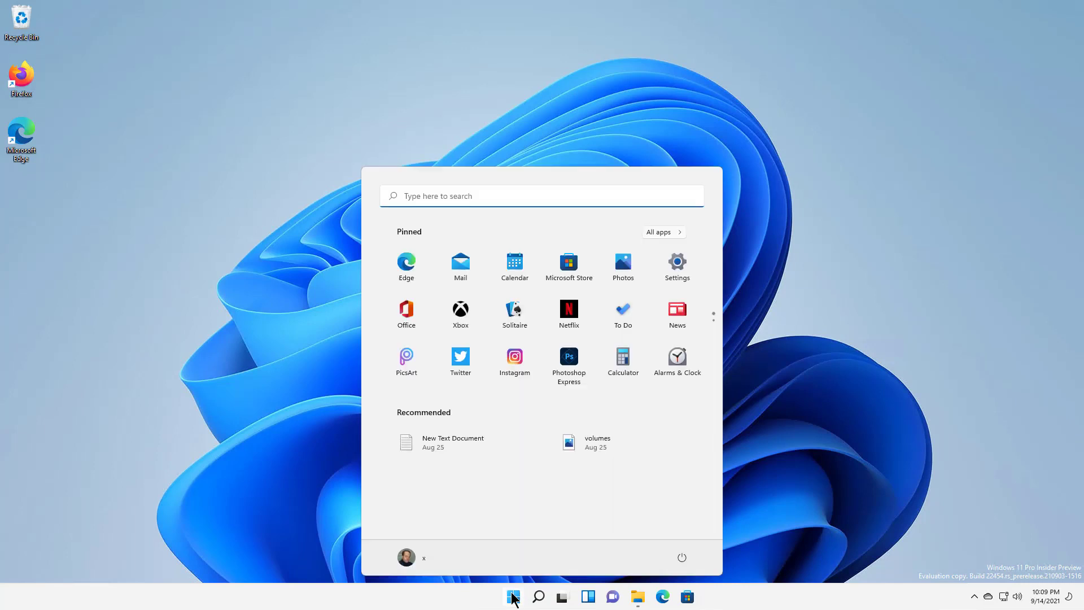
click(678, 265)
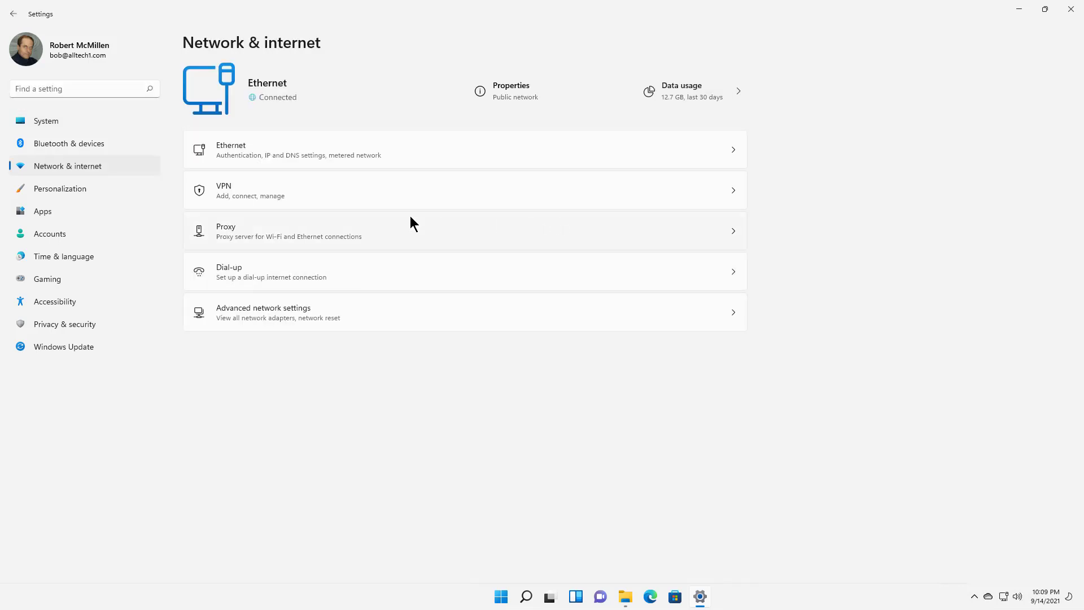
Step: Go to the Proxy page and try the setup script toggle, then cancel, leaving the script off
click(312, 237)
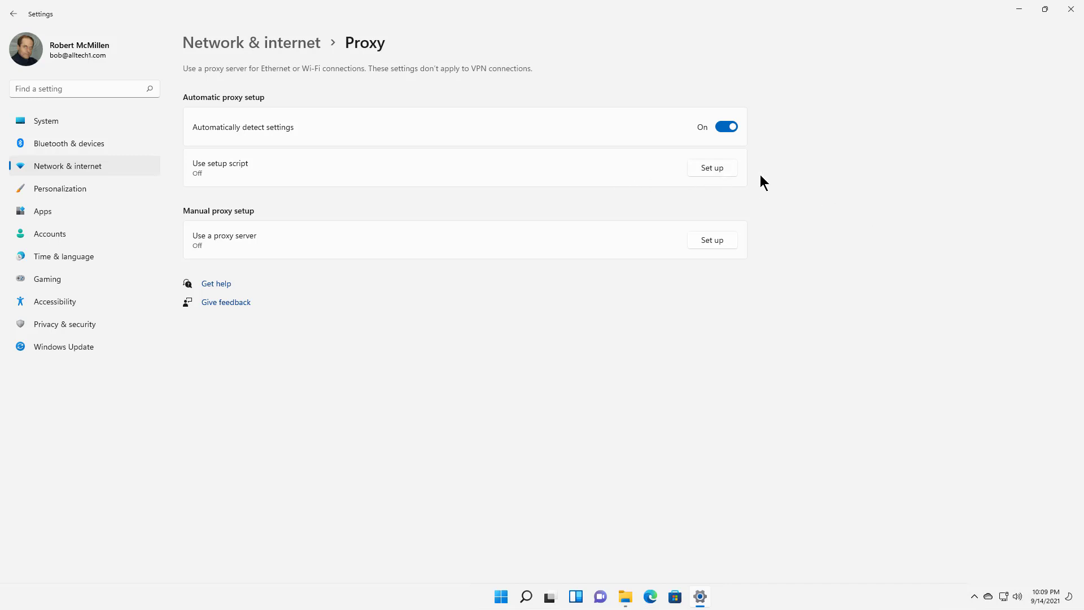
click(719, 167)
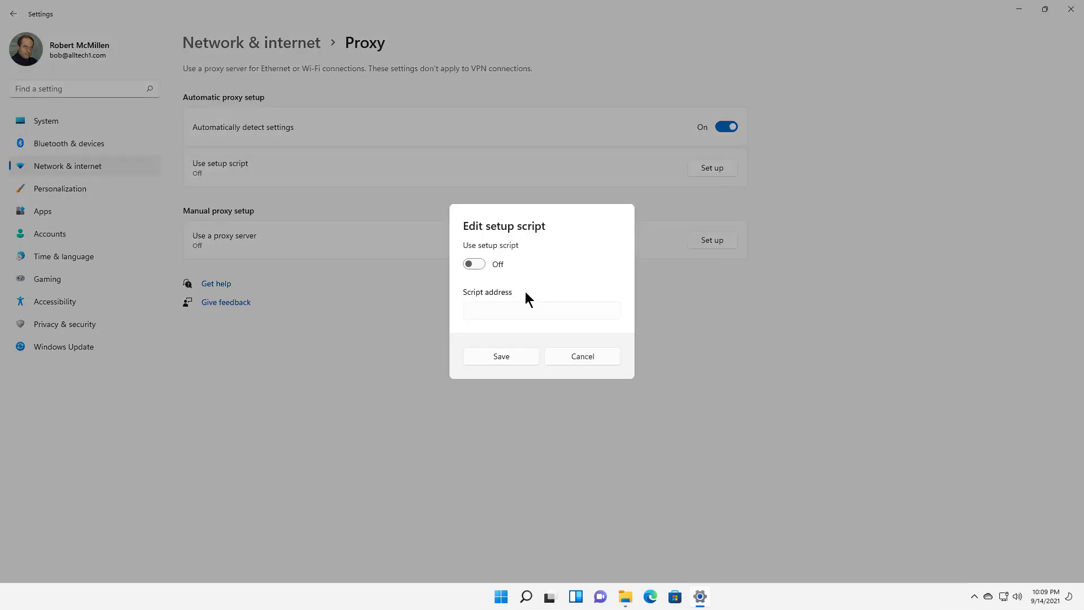
click(481, 263)
click(474, 309)
click(464, 267)
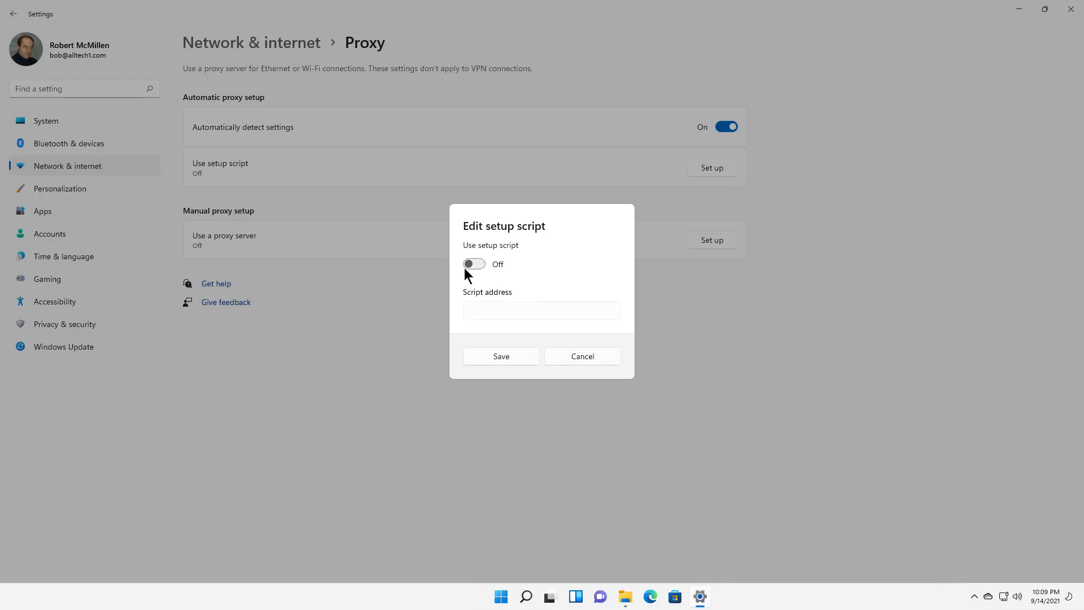
click(579, 356)
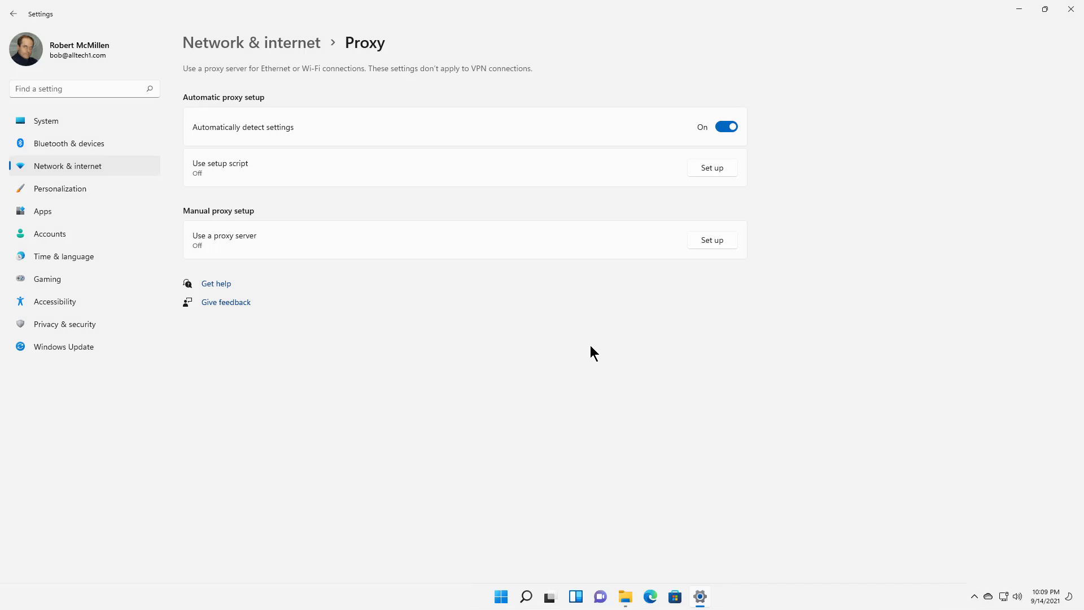
Step: Turn on the manual proxy server and enter proxy IP address 1.1.1.1
click(708, 239)
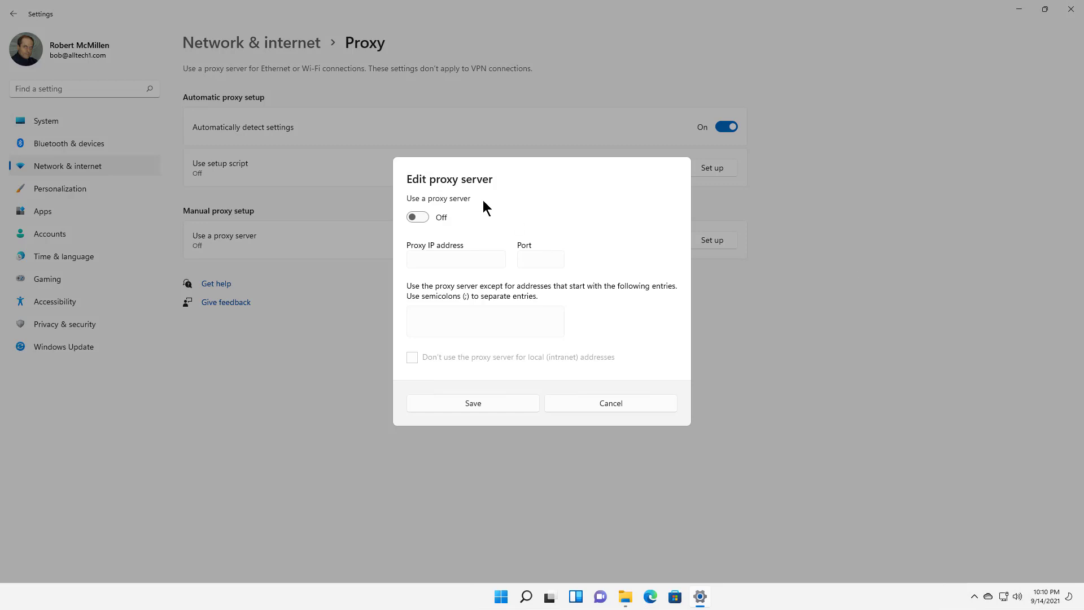
click(423, 219)
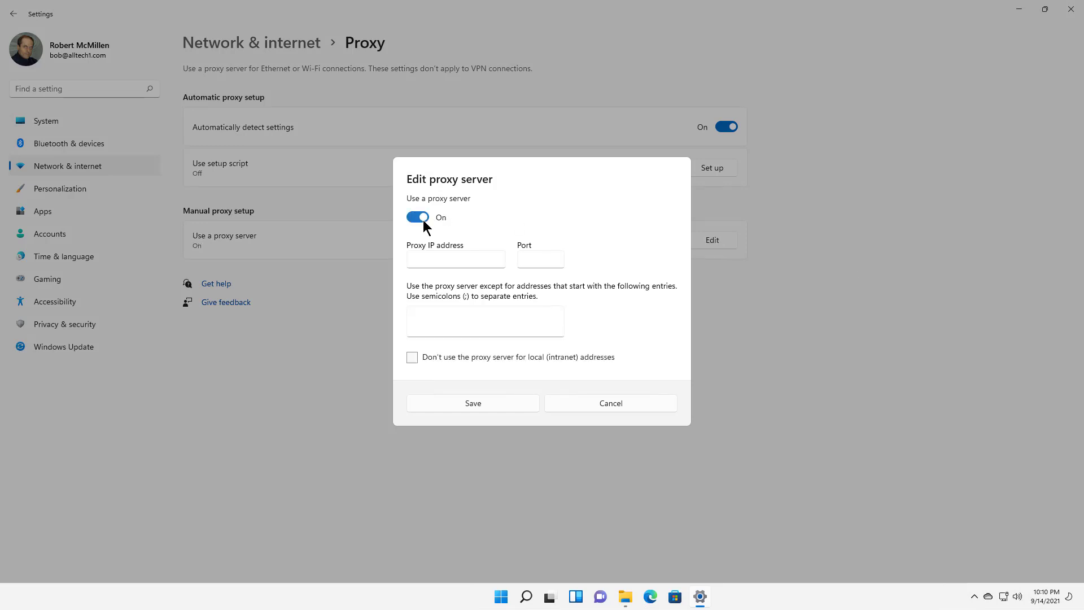
click(450, 263)
text(1.1.1.1)
Step: Set the proxy port to 80, correcting the earlier 443 entry
click(534, 259)
text(80)
key(BackSpace)
key(BackSpace)
text(444)
key(BackSpace)
text(3)
key(BackSpace)
key(BackSpace)
key(BackSpace)
text(80)
Step: Add proxy exceptions blah.com;123.com and bypass the proxy for local (intranet) addresses
click(467, 317)
text(blah.com;123.com)
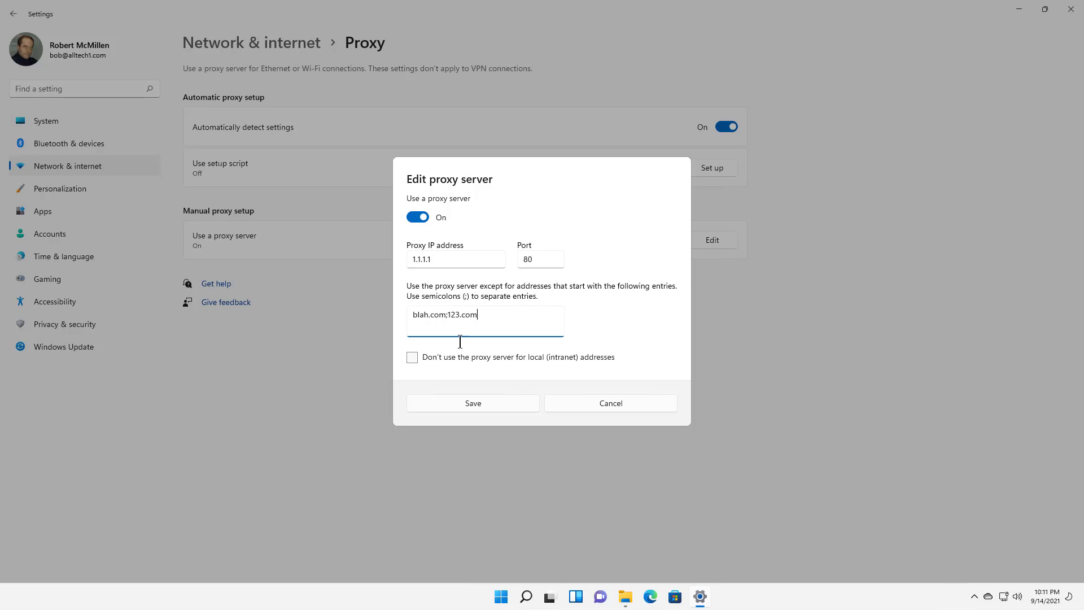
click(412, 356)
Step: Change the proxy IP address from 1.1.1.1 to 192.168.1.100, keeping port 80
click(444, 260)
key(BackSpace)
key(BackSpace)
key(BackSpace)
key(BackSpace)
key(BackSpace)
key(BackSpace)
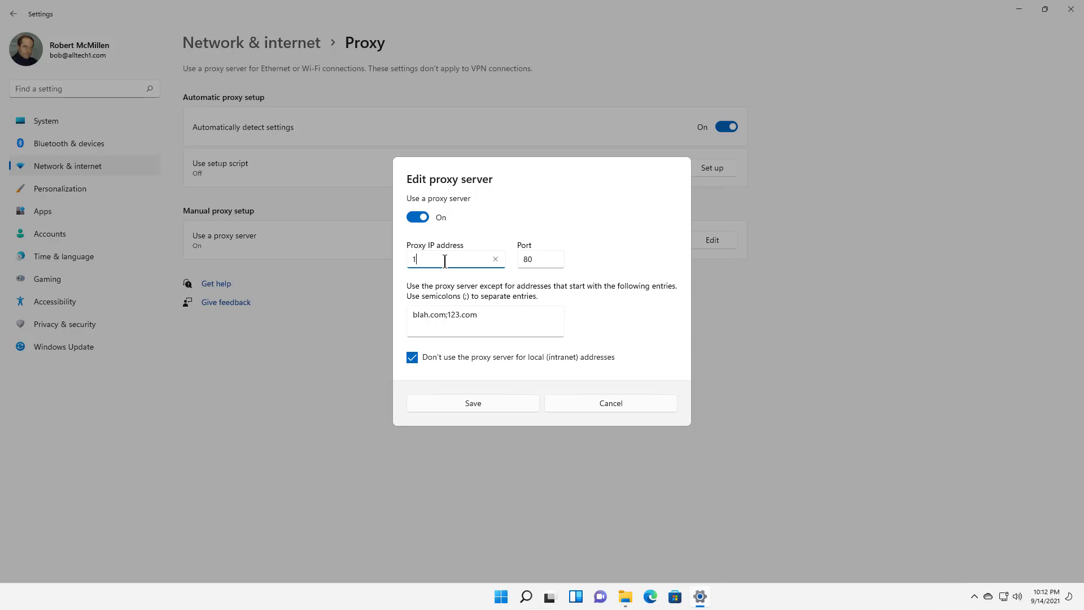
text(92.168.1.100)
drag(472, 258, 402, 260)
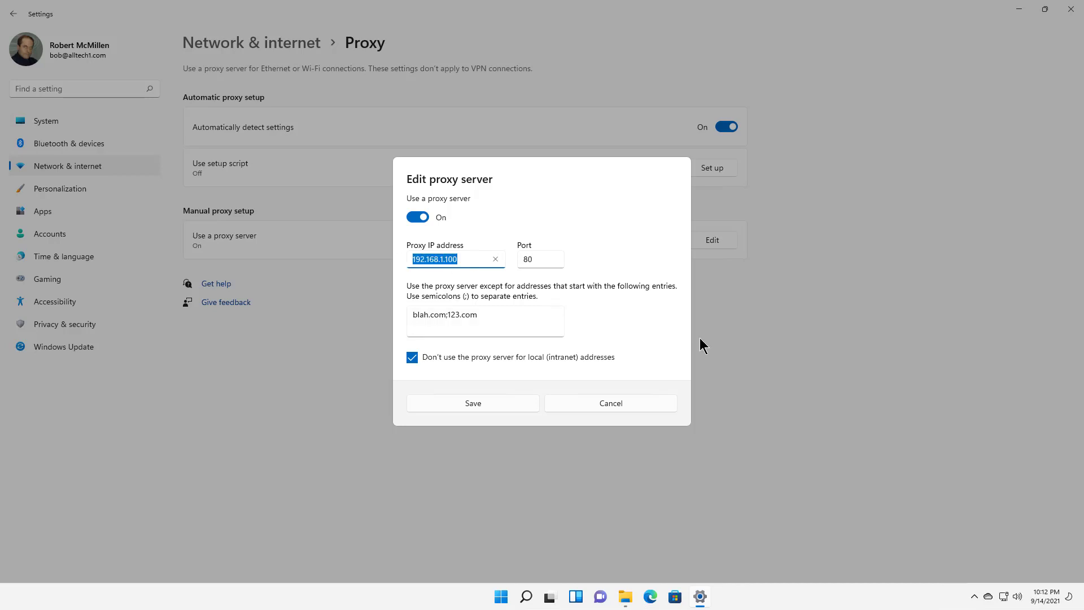